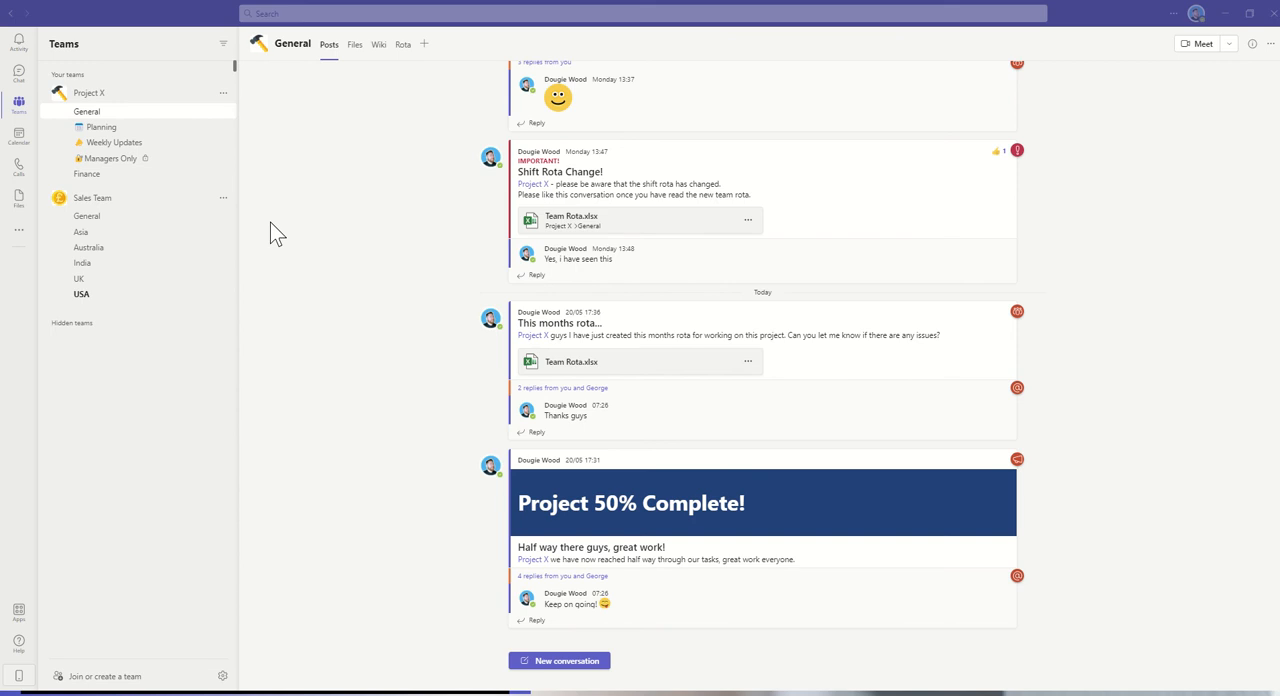
- Start a new channel under Sales Team with Privacy set to Private
click(223, 198)
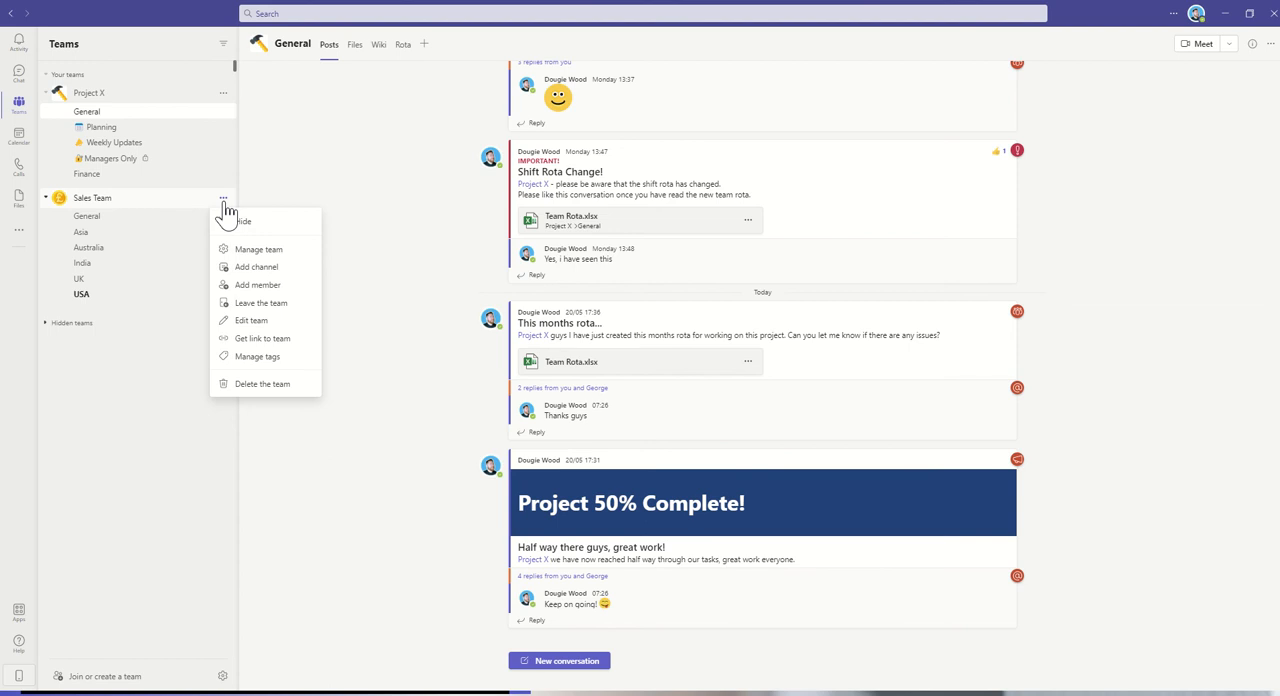
click(296, 267)
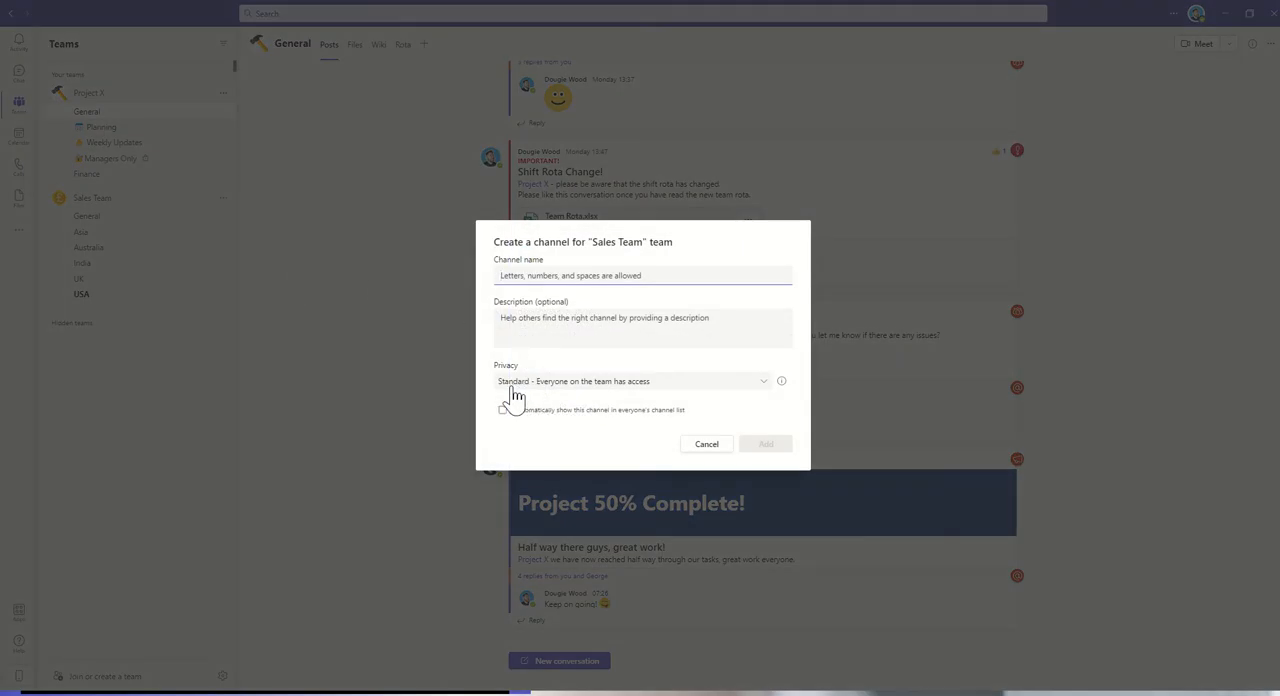
click(512, 390)
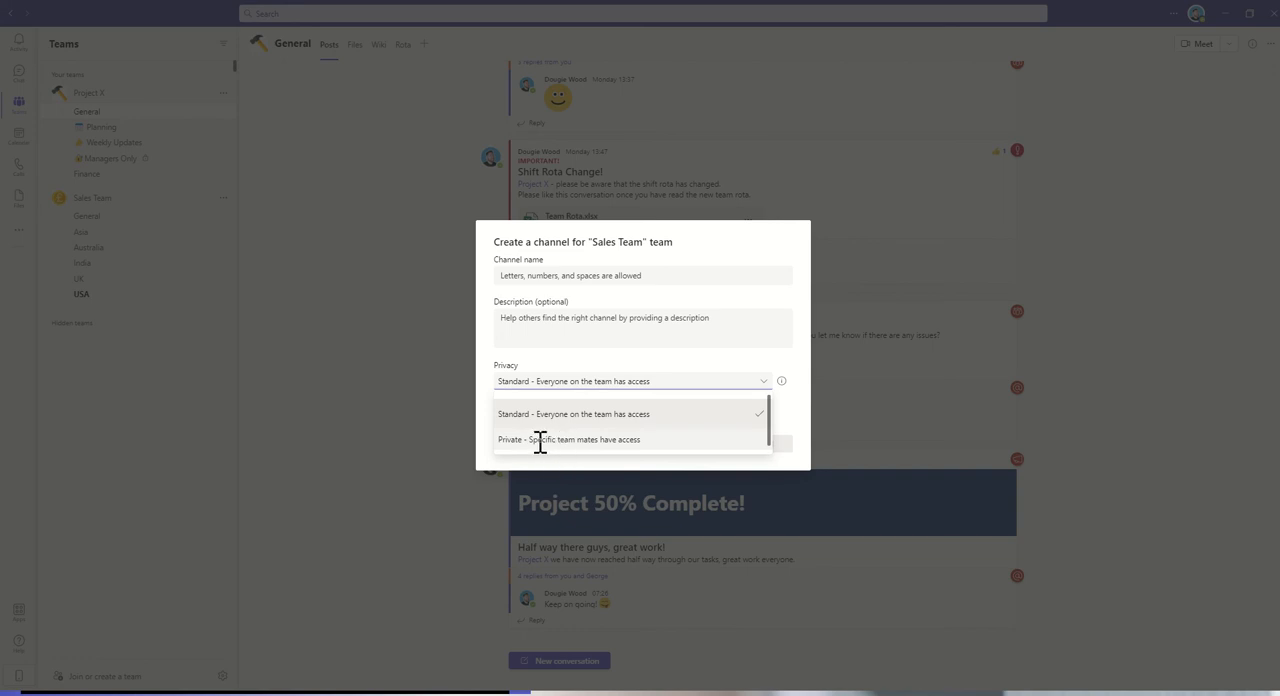
click(540, 440)
- Name the channel 'Managers Channel (Restricted)', removing the stray word Private
click(537, 276)
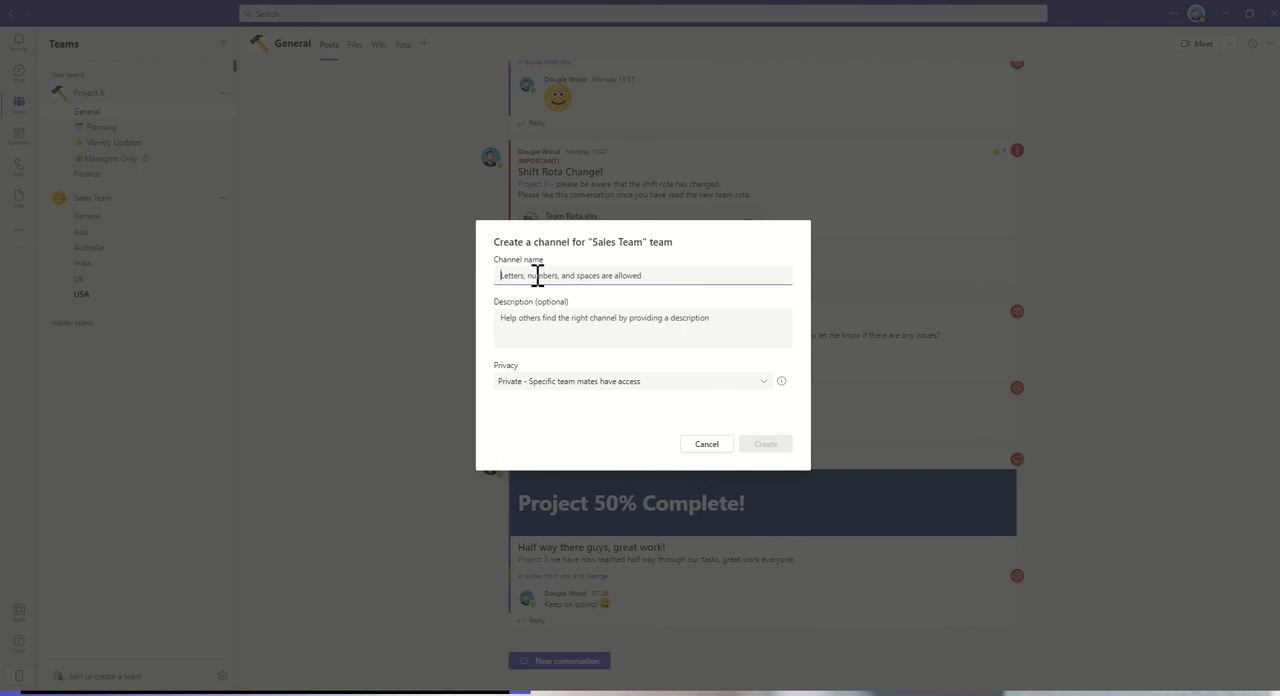
text(Ma)
text(nagers)
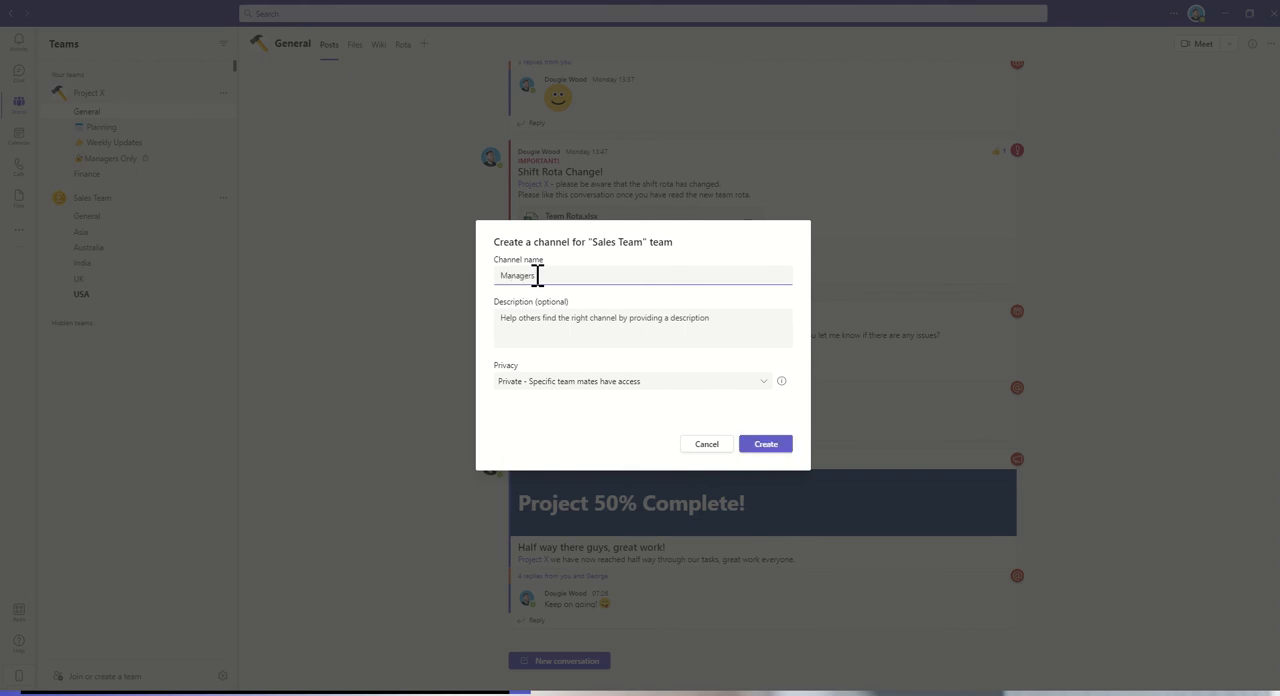
text( Private Ch)
text(annel)
double_click(548, 275)
key(BackSpace)
text((Restric)
key(BackSpace)
text(ted)
click(584, 258)
click(765, 443)
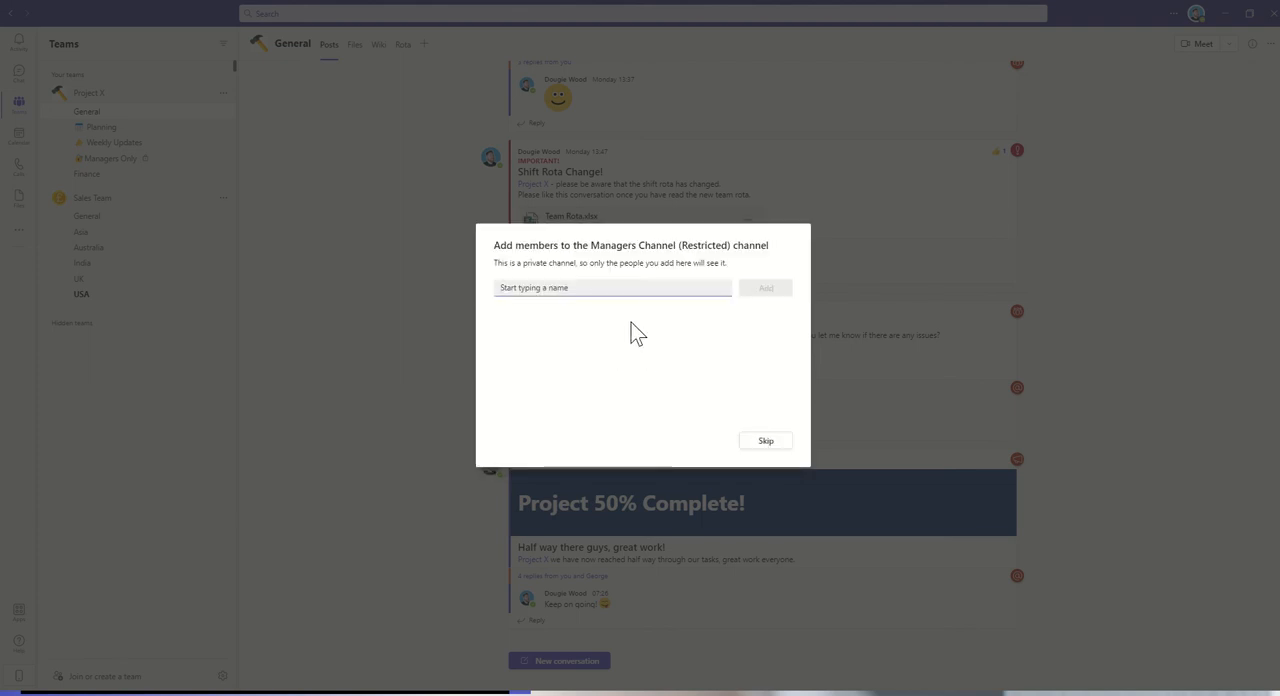
text(ge)
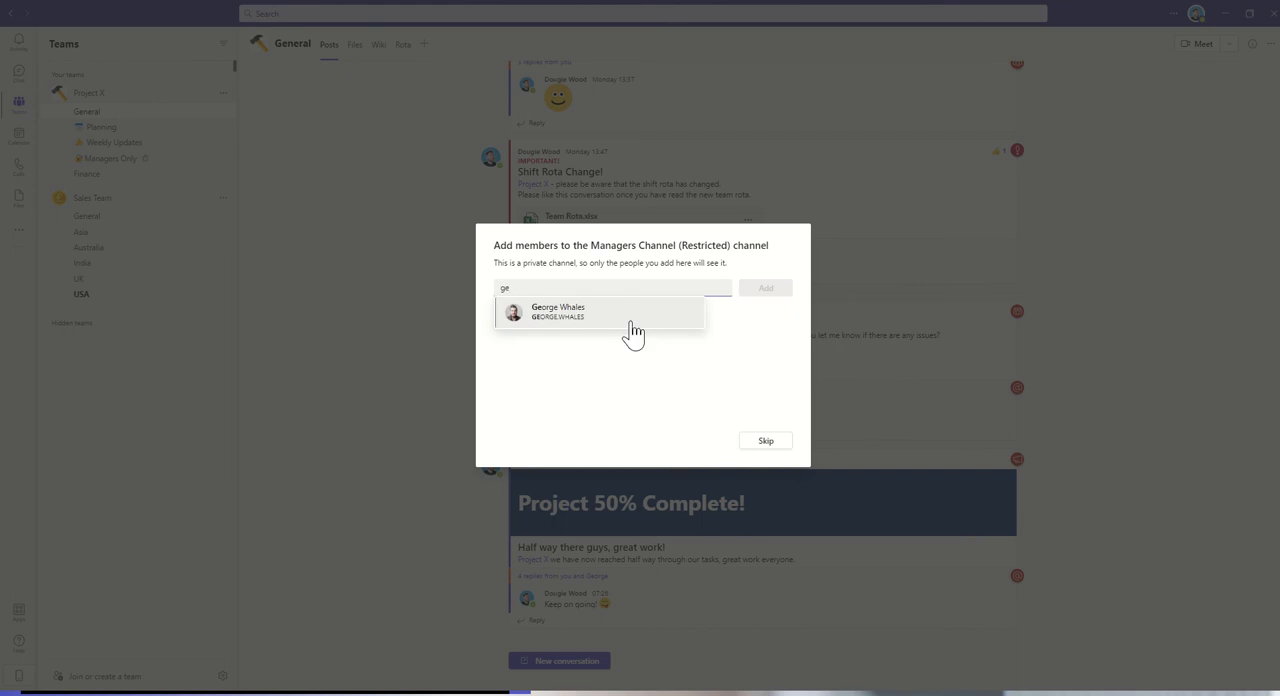
click(575, 328)
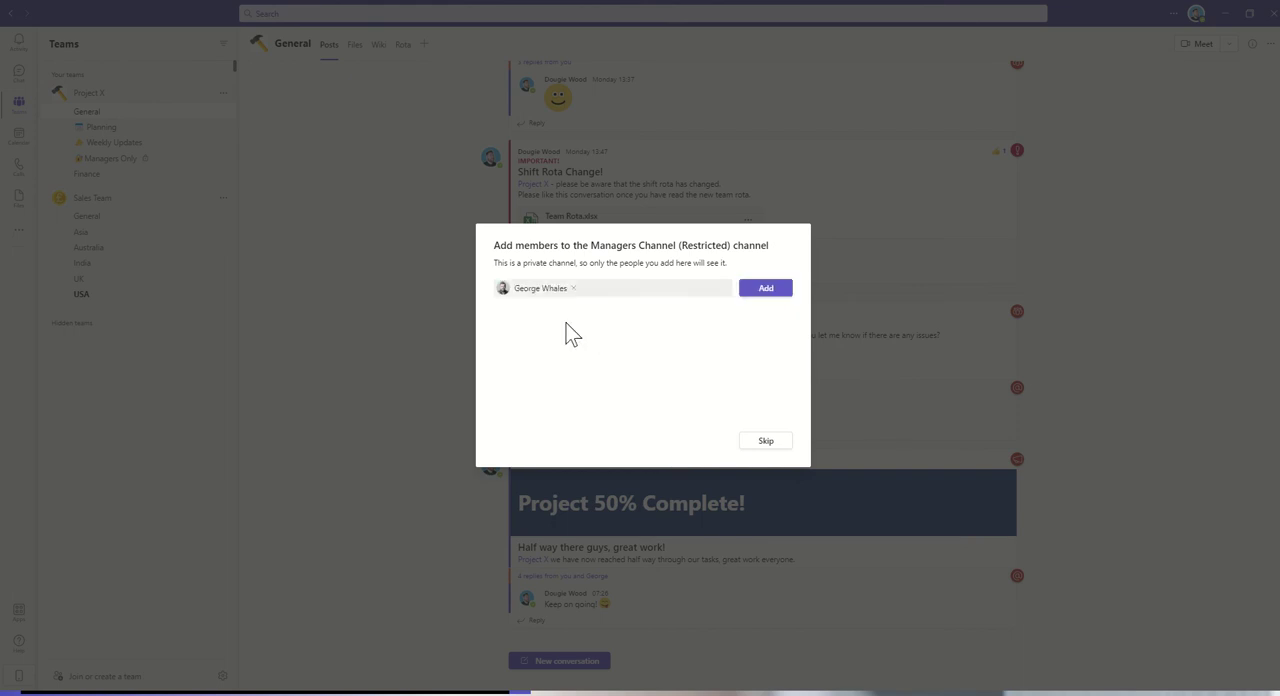
click(783, 298)
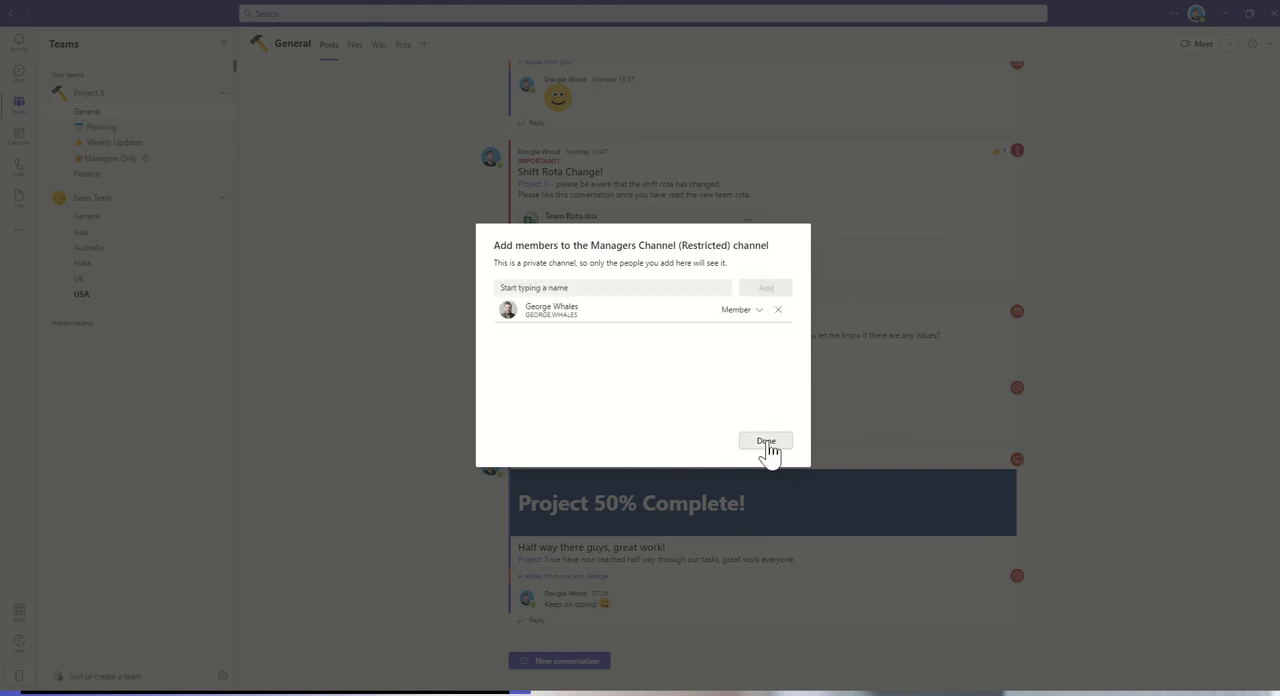
- Finish adding members so Managers Channel (Restricted) opens under Sales Team
click(766, 441)
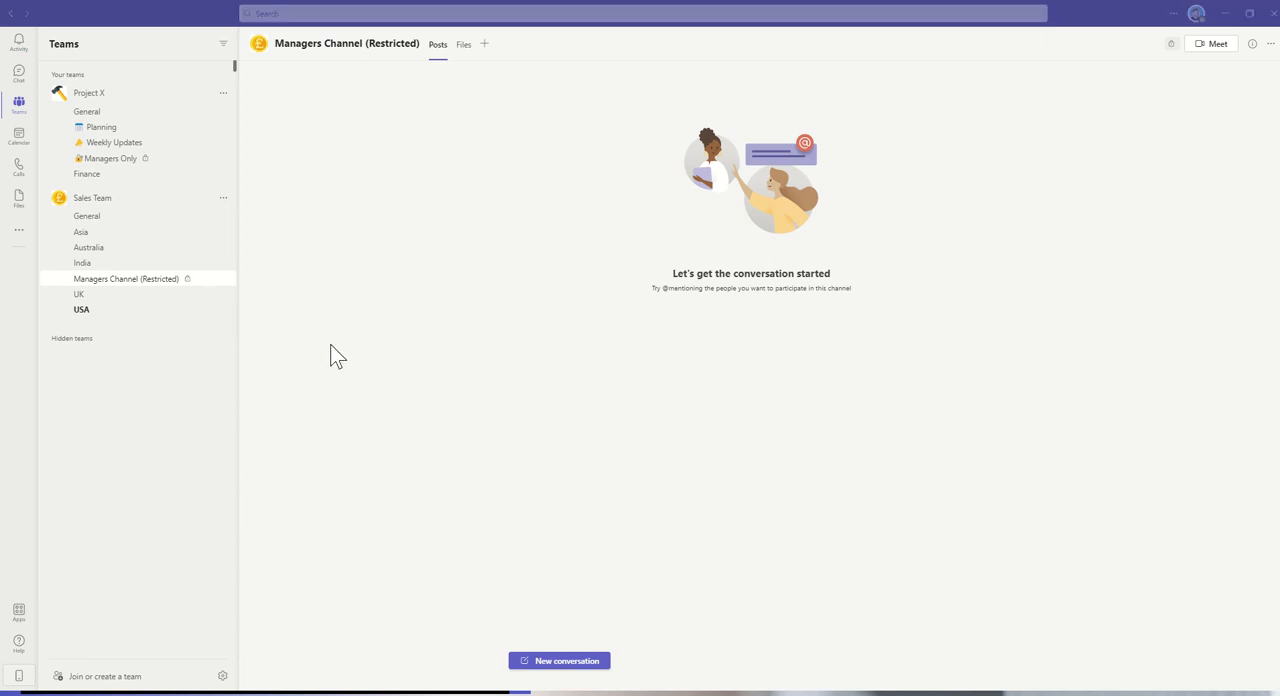
click(464, 45)
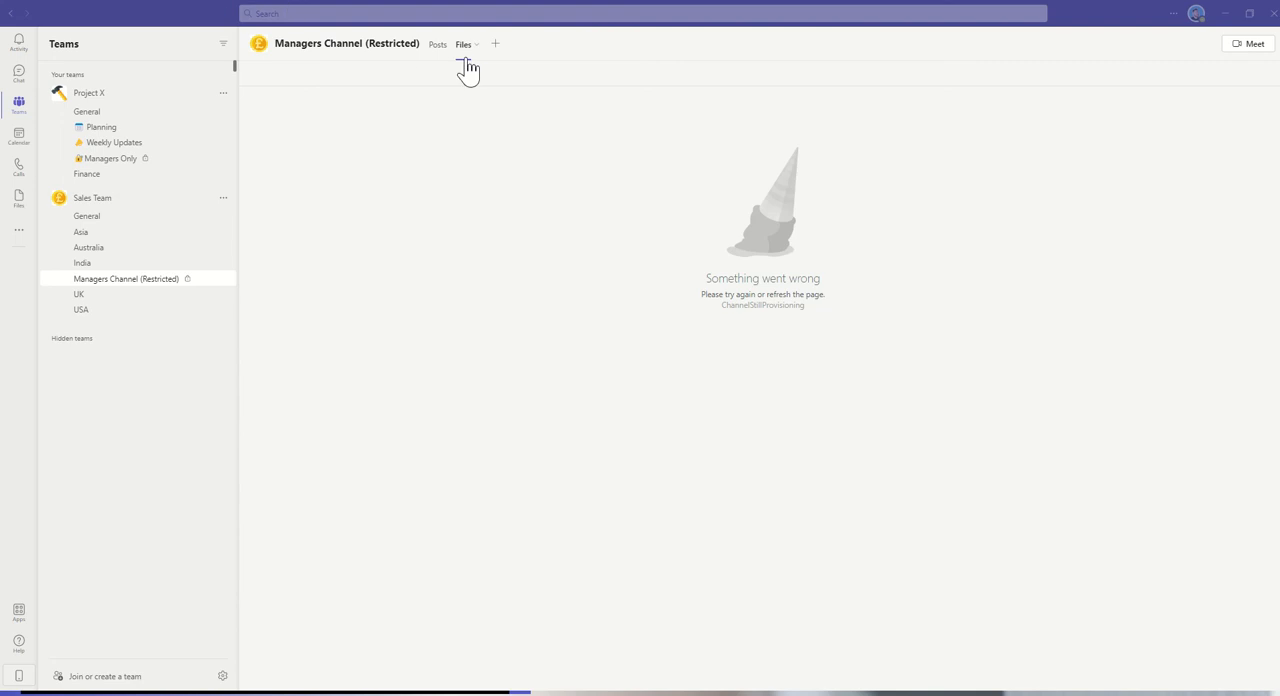
click(438, 45)
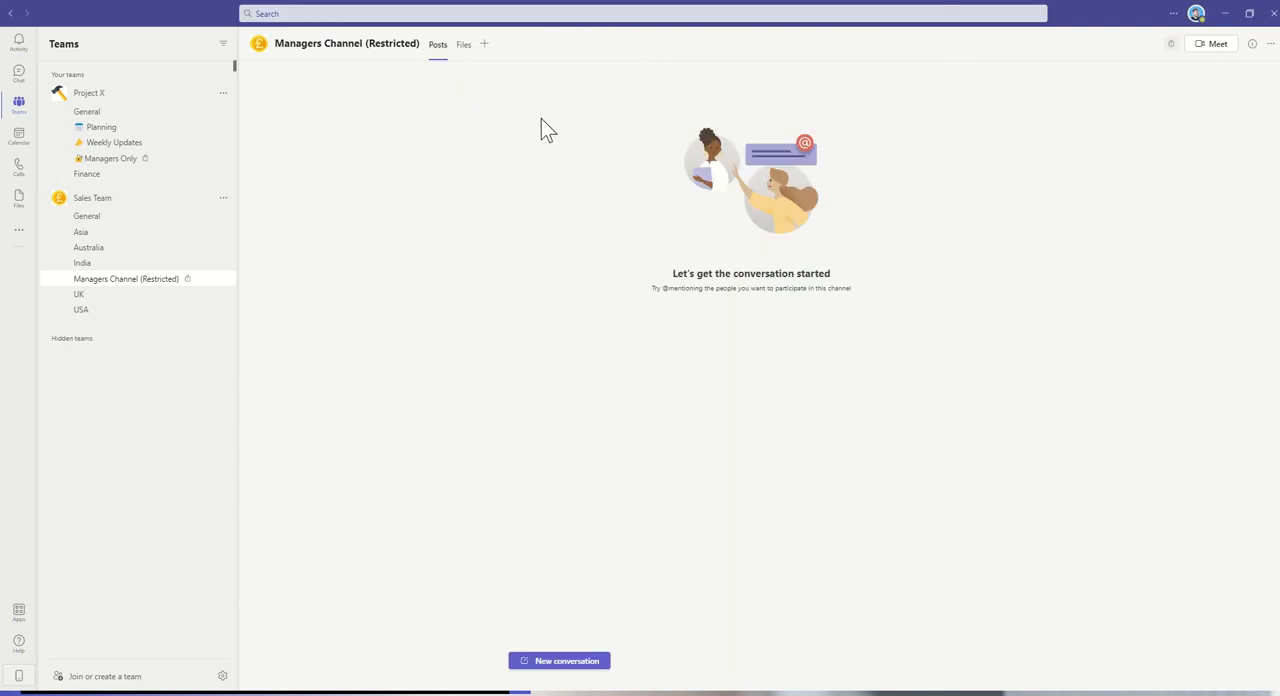